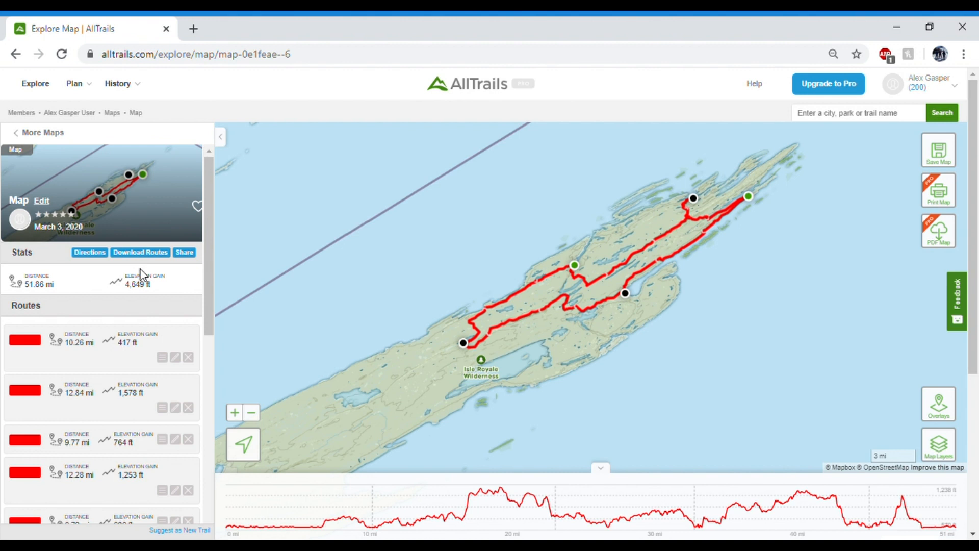
# Replace the open map's tab with a new one and go to alltrails.com.
pyautogui.click(194, 30)
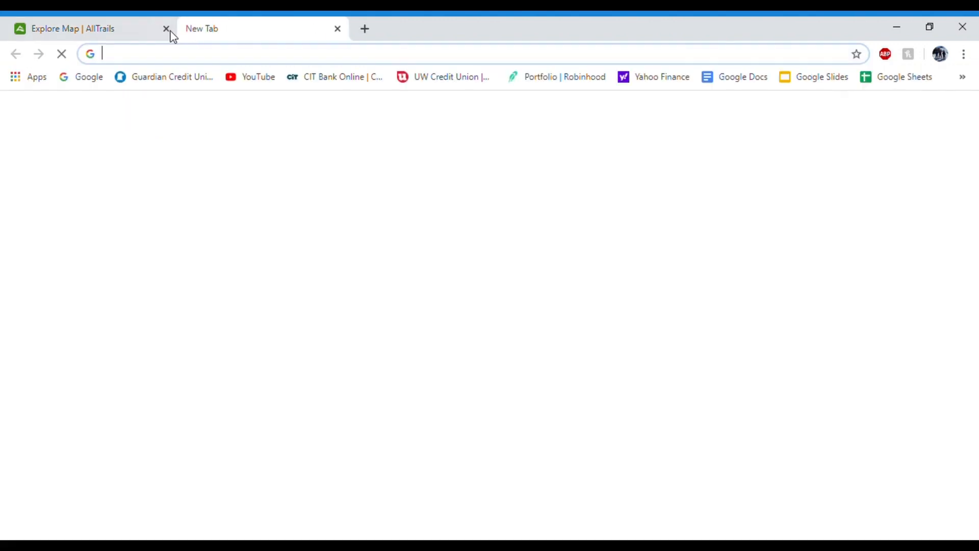
pyautogui.click(168, 29)
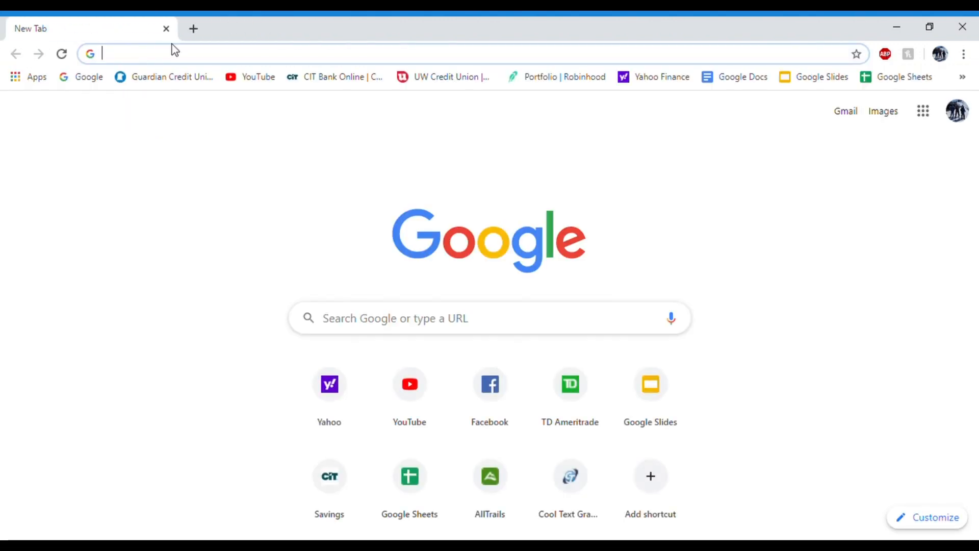
pyautogui.write('alltrails')
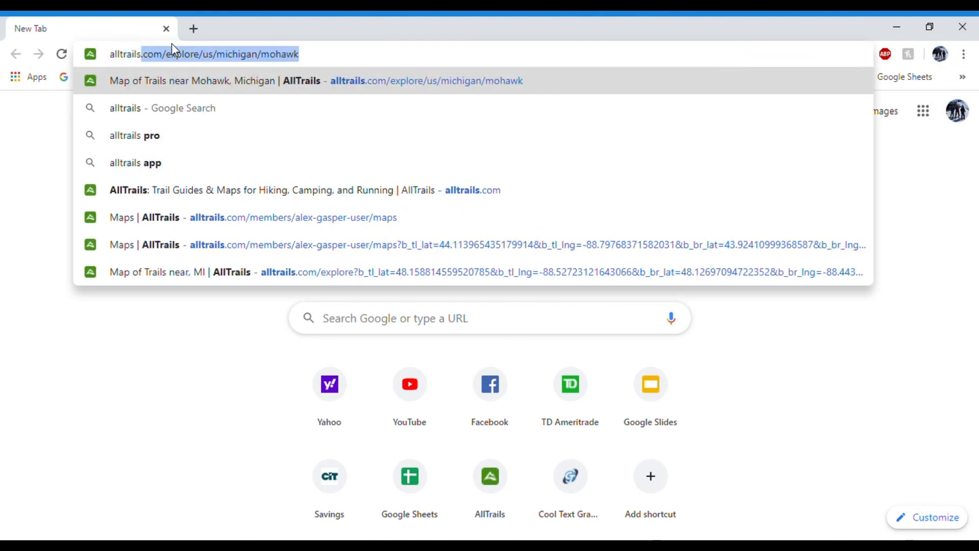
pyautogui.write('.com')
pyautogui.press('Return')
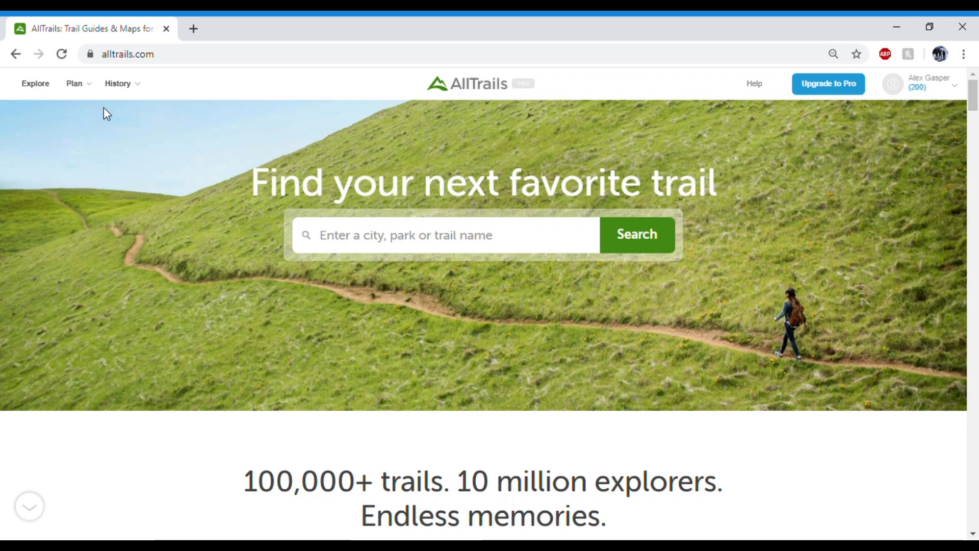
# Start creating a new custom map from the AllTrails home page.
pyautogui.click(962, 82)
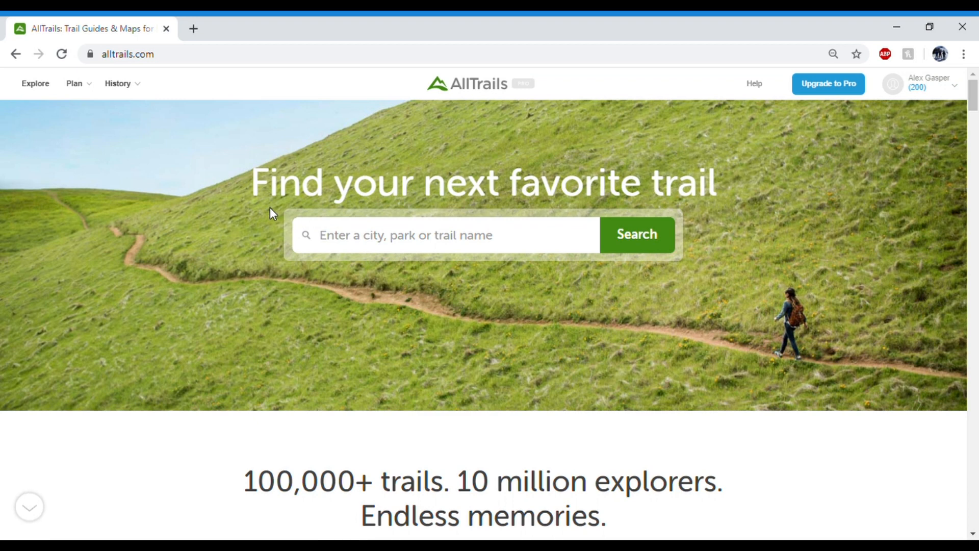
pyautogui.moveTo(81, 93)
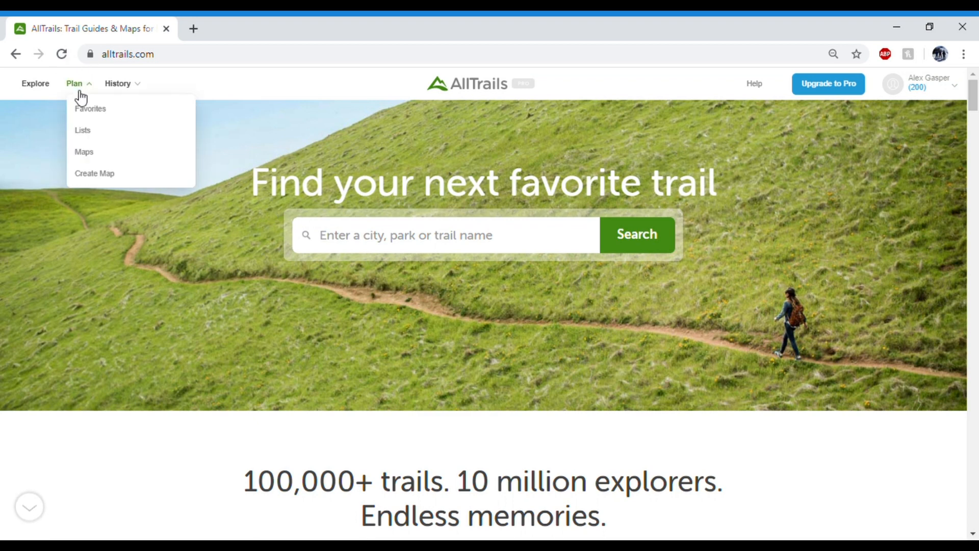
pyautogui.click(98, 175)
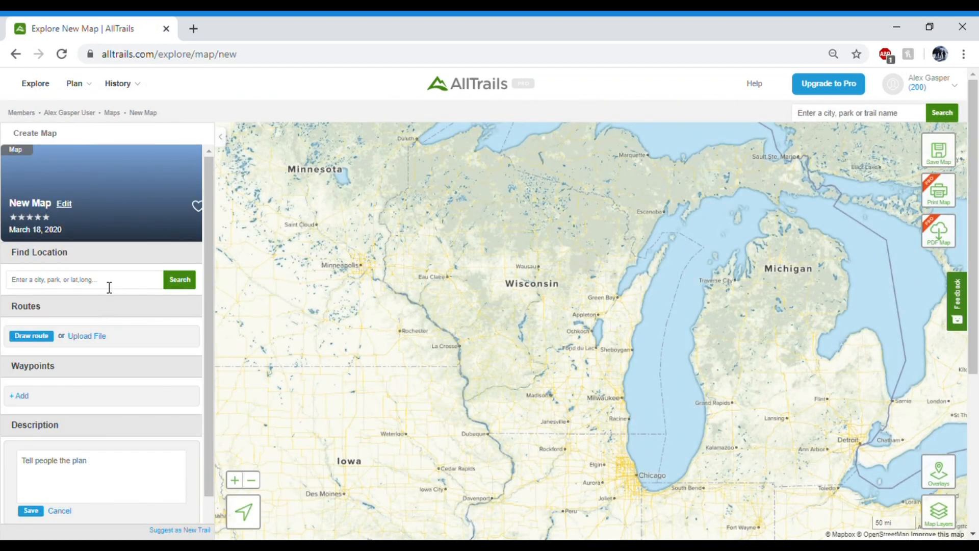
# Search the parks for "isle royale" and center the map on Isle Royale National Park, Michigan.
pyautogui.click(109, 287)
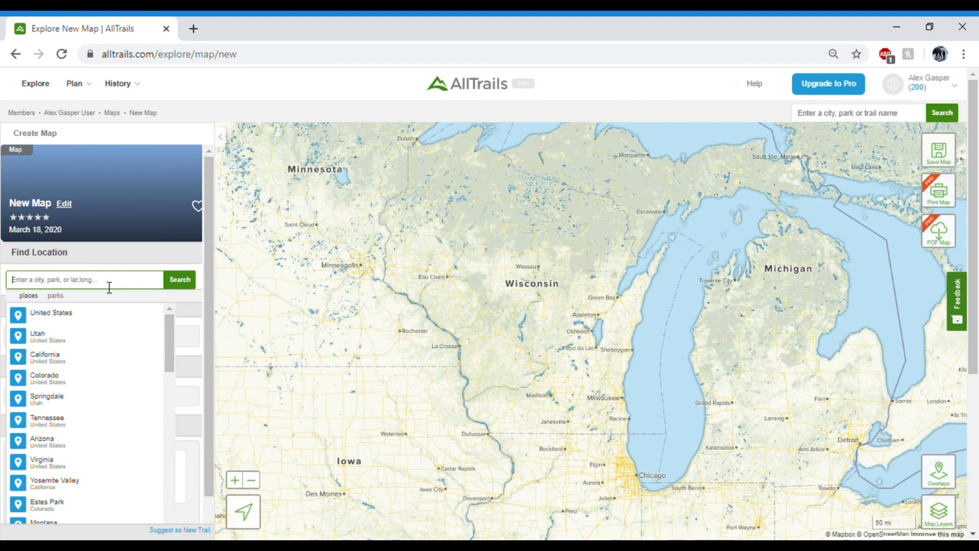
pyautogui.write('isle roy')
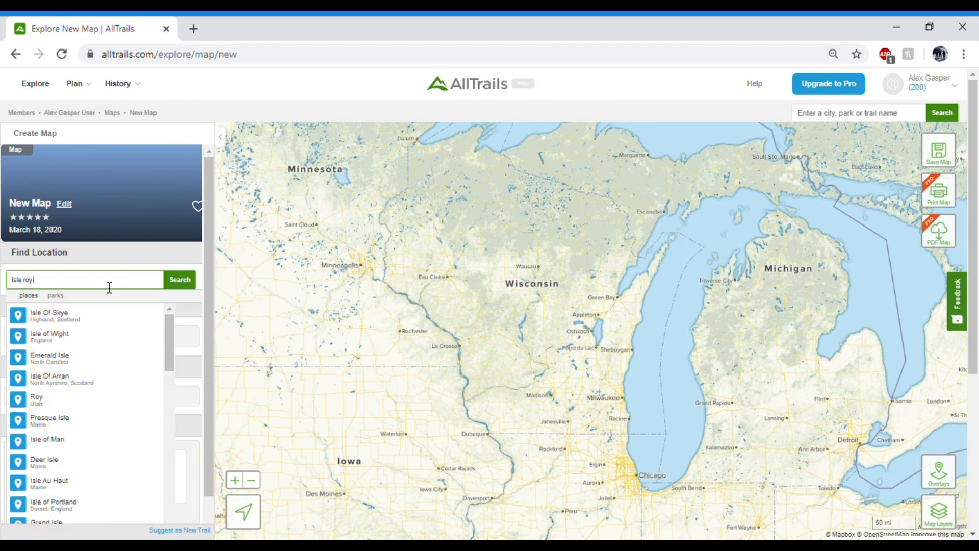
pyautogui.write('ale')
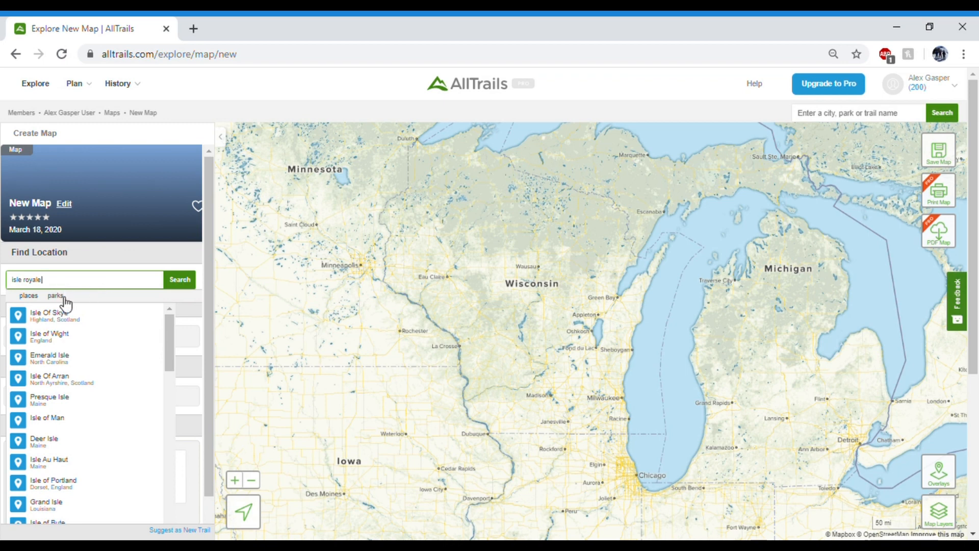
pyautogui.scroll(-3, 164, 332)
pyautogui.scroll(3, 164, 332)
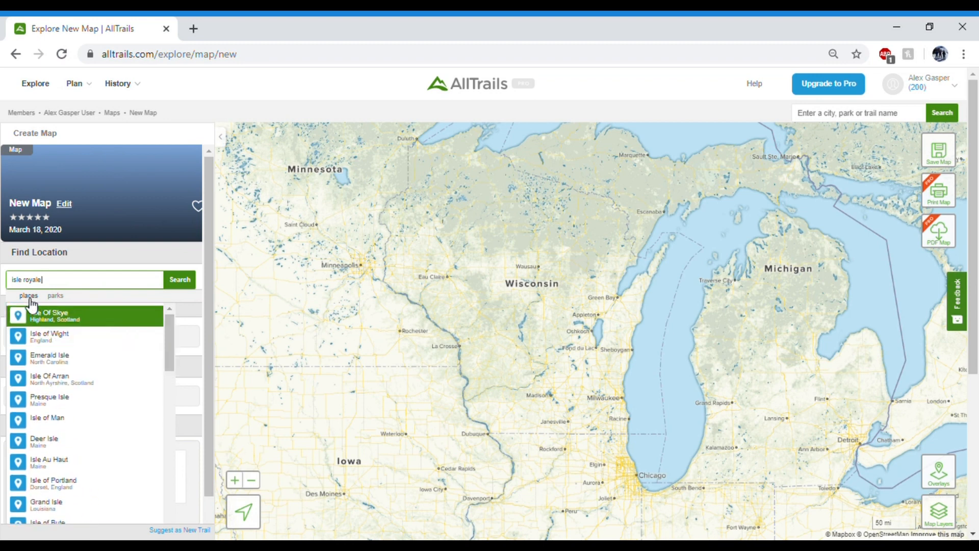
pyautogui.click(56, 297)
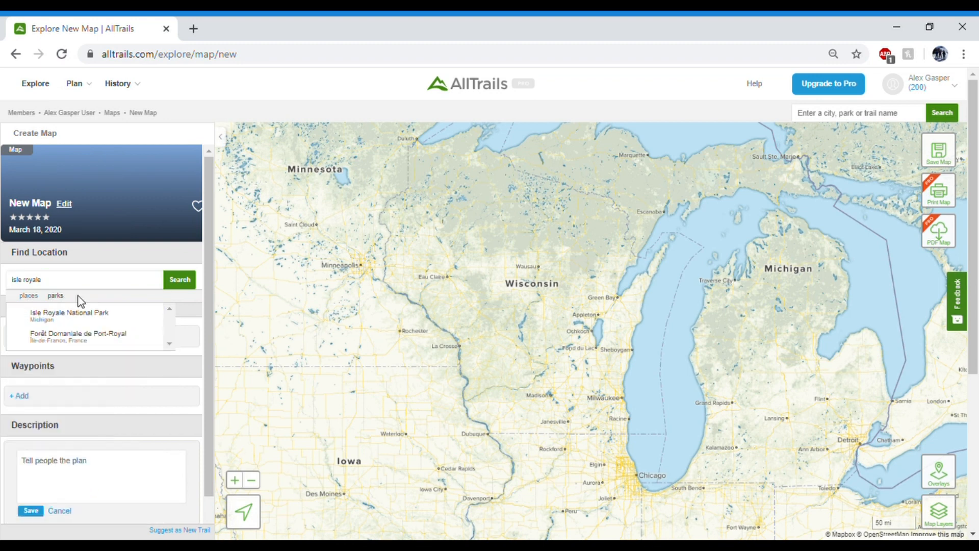
pyautogui.click(105, 323)
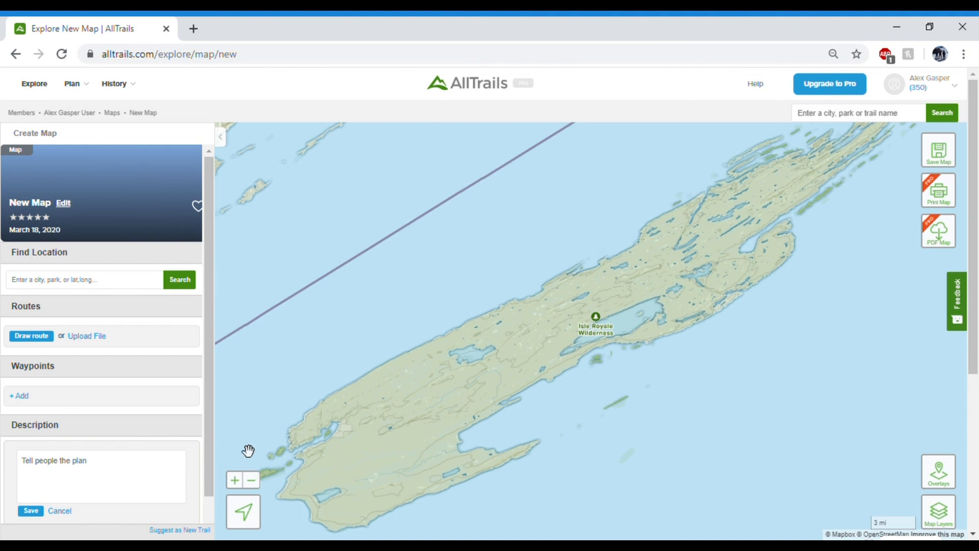
# Begin drawing a hiking route with its starting point at Rock Harbor Lodge, near the island's northeastern end.
pyautogui.moveTo(813, 261); pyautogui.dragTo(696, 339)
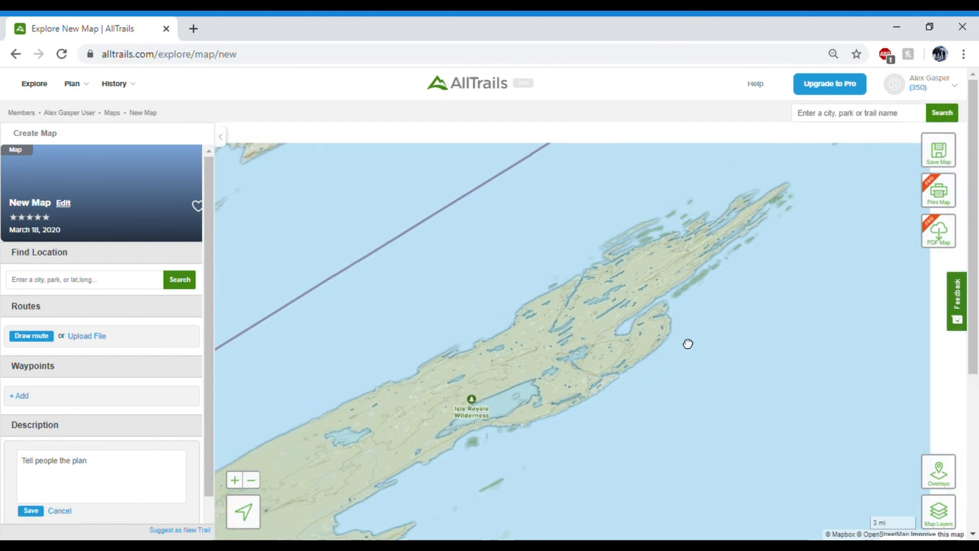
pyautogui.scroll(3, 748, 248)
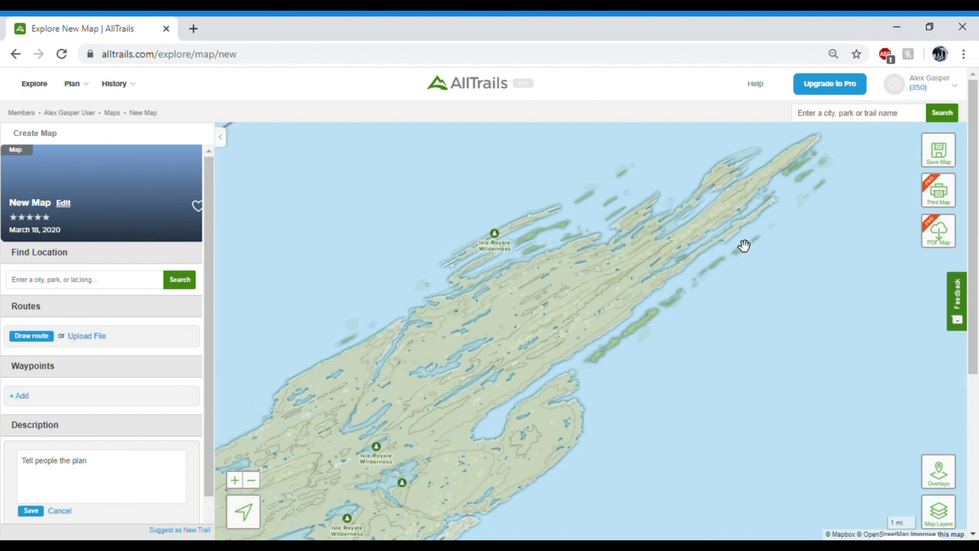
pyautogui.scroll(3, 748, 245)
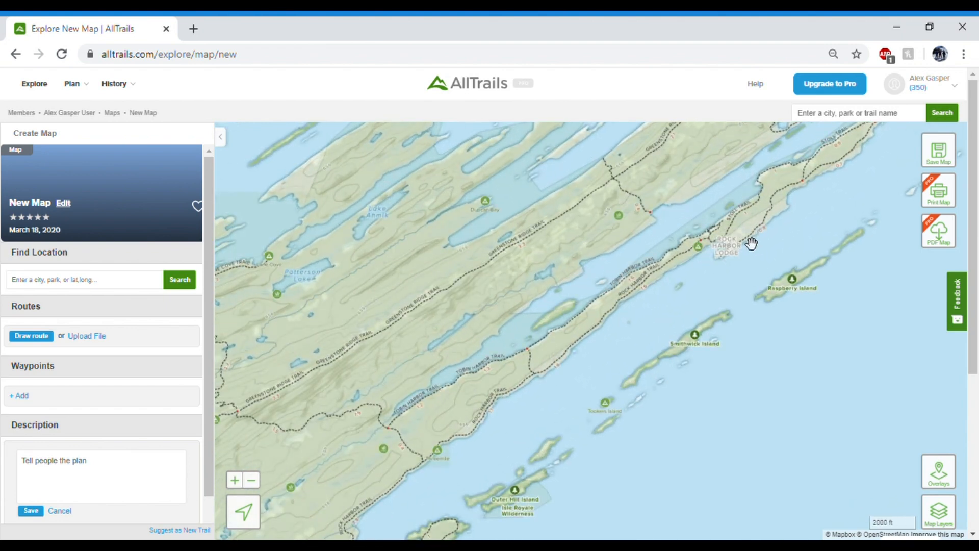
pyautogui.scroll(2, 752, 242)
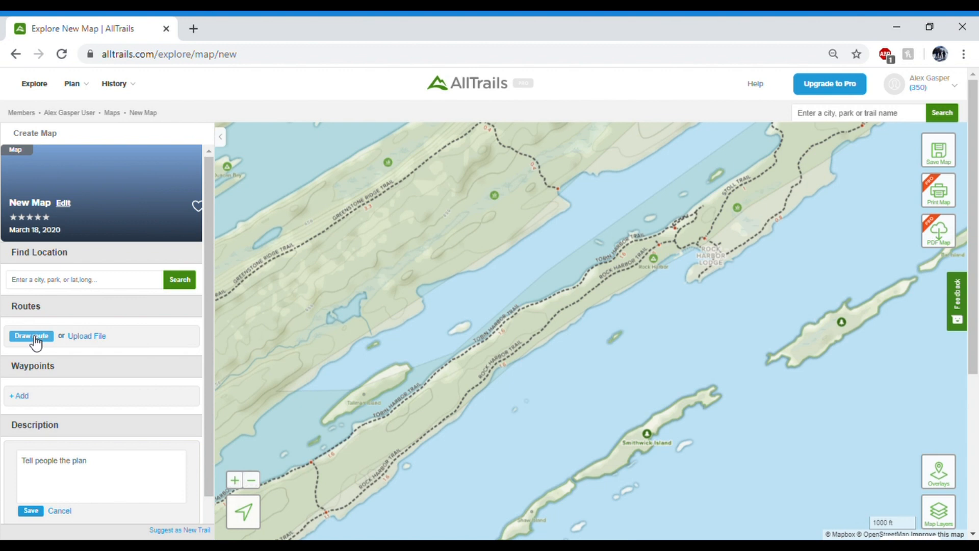
pyautogui.click(32, 336)
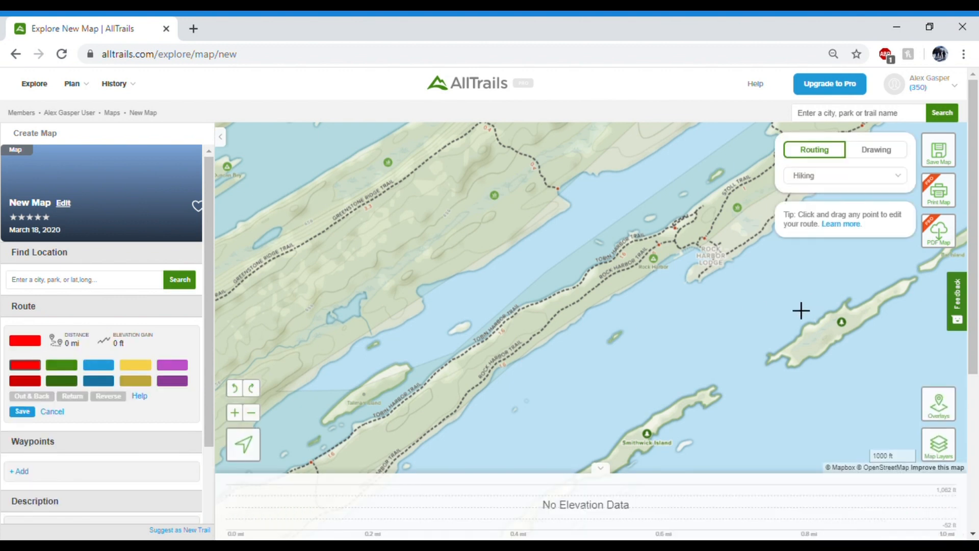
pyautogui.click(698, 244)
# Extend the red route along Rock Harbor Trail to the Daisy Farm campground and save it.
pyautogui.scroll(-2, 668, 176)
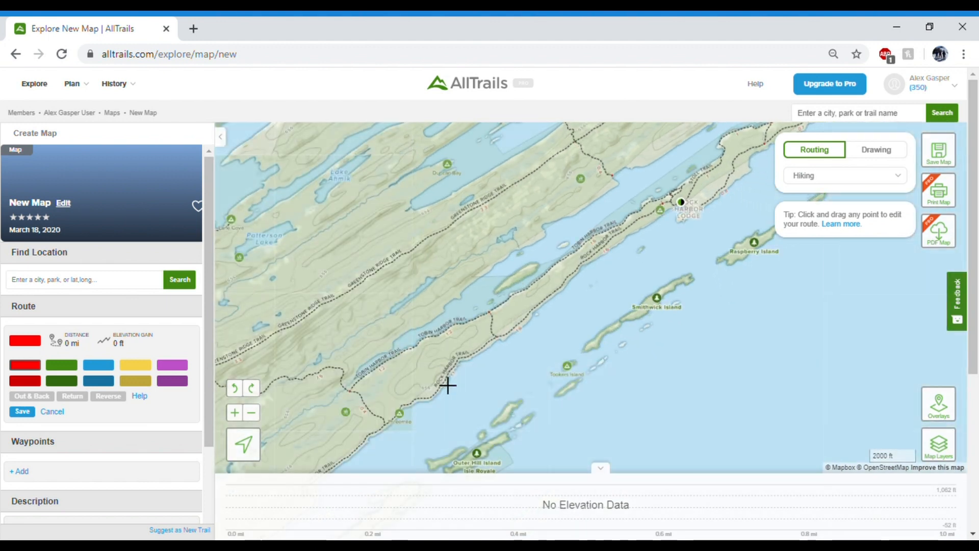
pyautogui.moveTo(462, 376); pyautogui.dragTo(643, 237)
pyautogui.moveTo(533, 311); pyautogui.dragTo(638, 204)
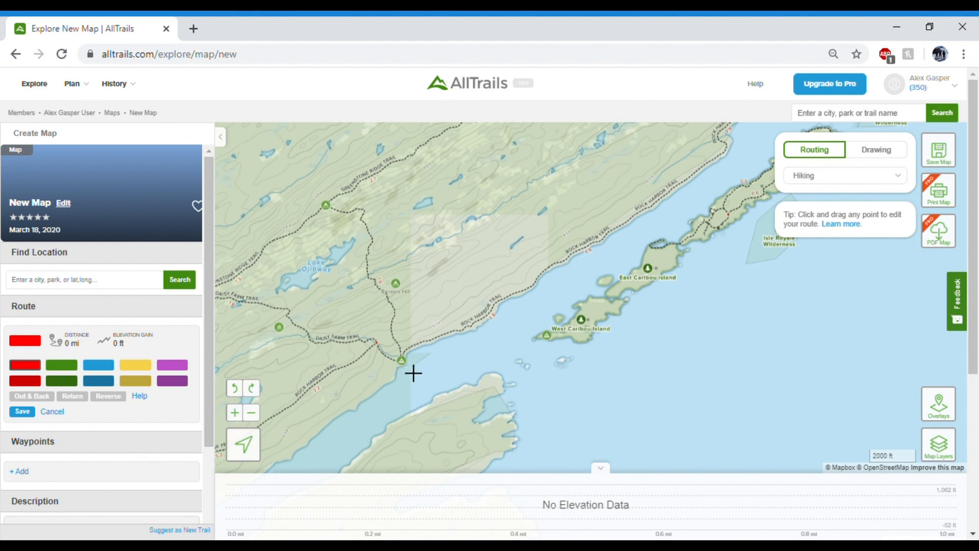
pyautogui.click(413, 373)
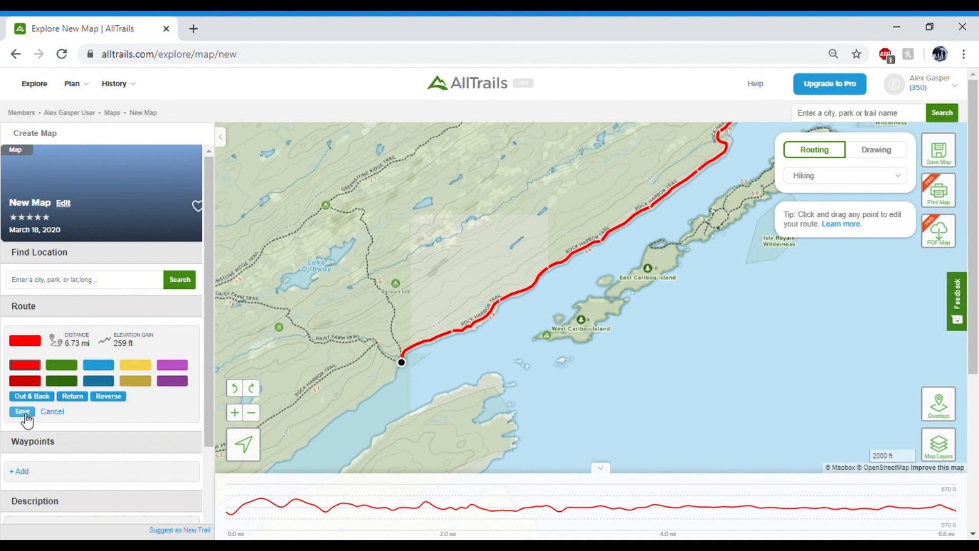
pyautogui.moveTo(213, 328); pyautogui.dragTo(210, 403)
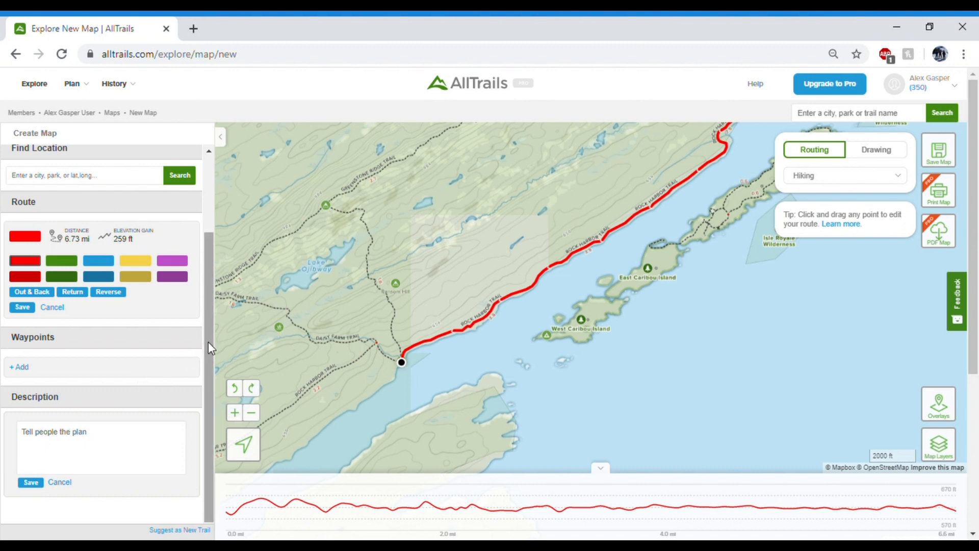
pyautogui.scroll(2, 208, 341)
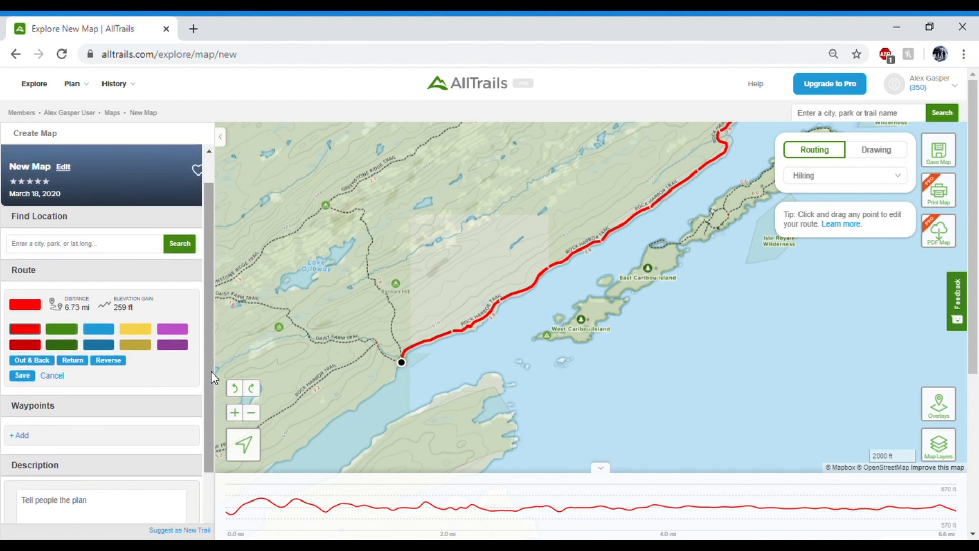
pyautogui.moveTo(213, 364); pyautogui.dragTo(215, 335)
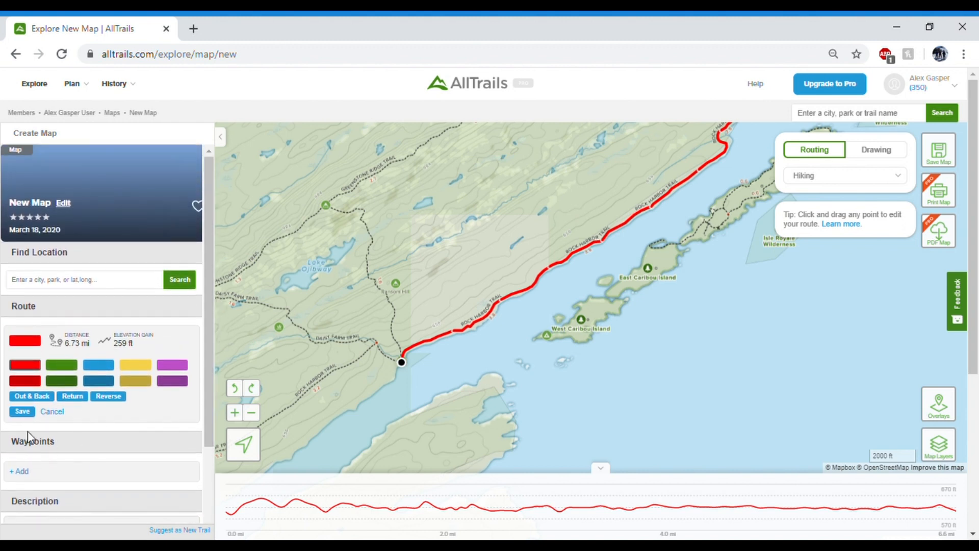
pyautogui.click(23, 411)
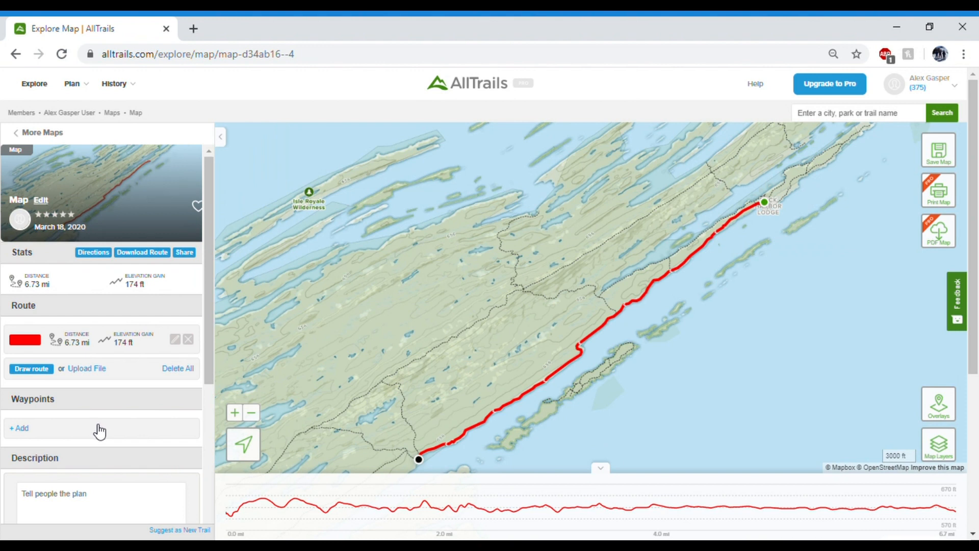
# Begin a second route in green, starting at Daisy Farm where the red route ends.
pyautogui.click(28, 370)
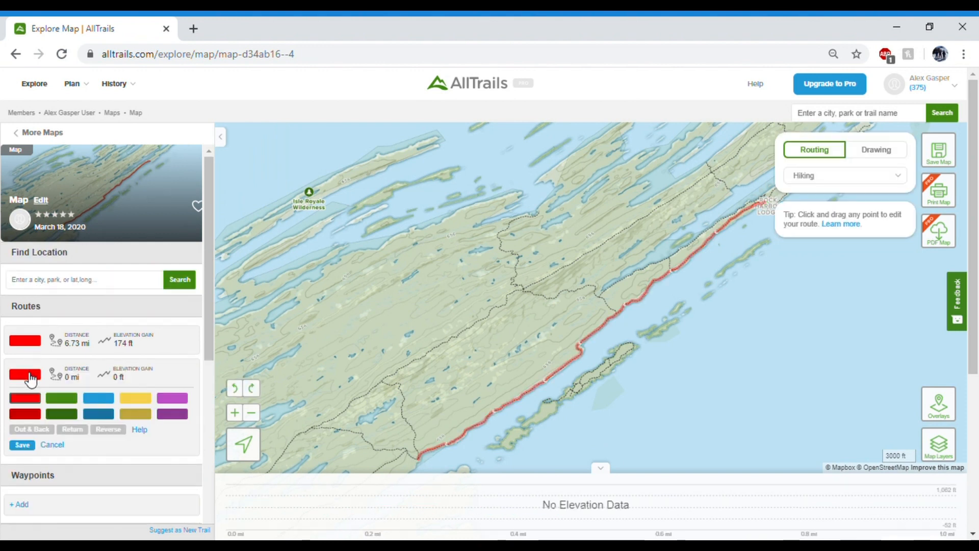
pyautogui.click(62, 398)
pyautogui.scroll(3, 431, 474)
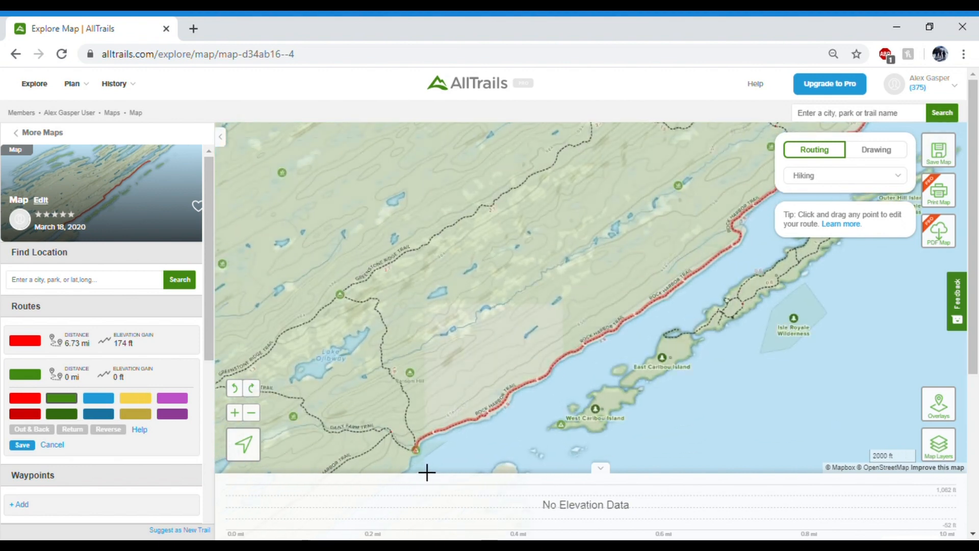
pyautogui.scroll(3, 427, 469)
pyautogui.scroll(3, 429, 449)
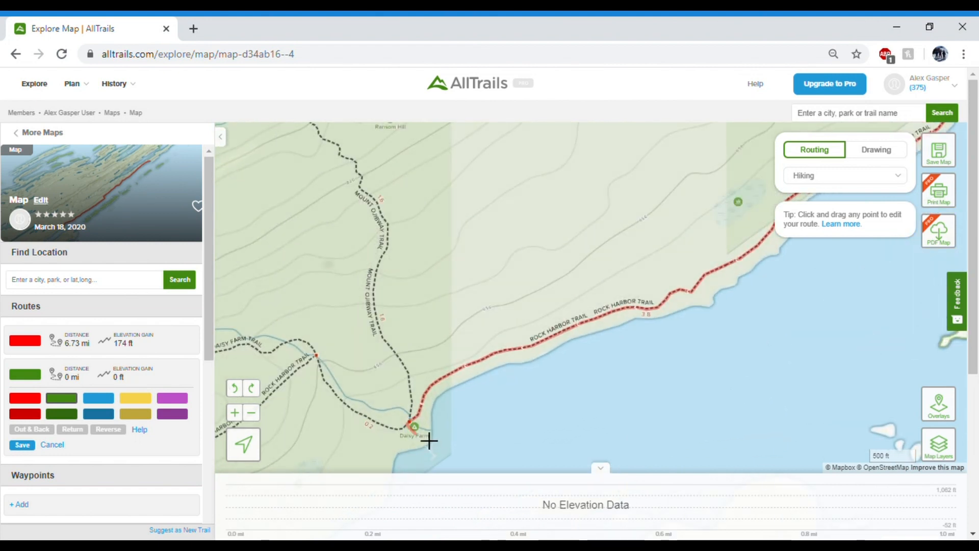
pyautogui.scroll(-2, 423, 458)
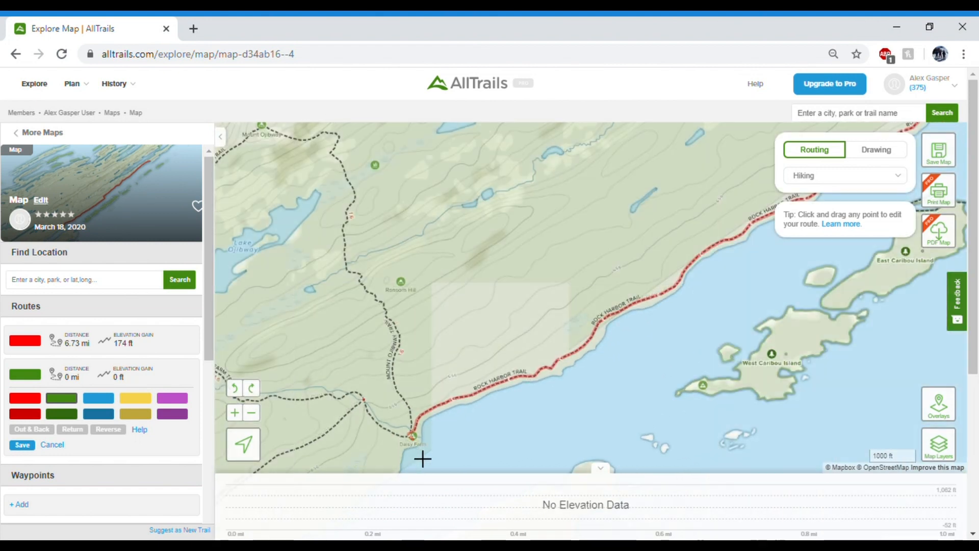
pyautogui.click(415, 439)
# Extend the green route north to the campground at the end of Lane Cove Trail and save it.
pyautogui.scroll(-2, 375, 455)
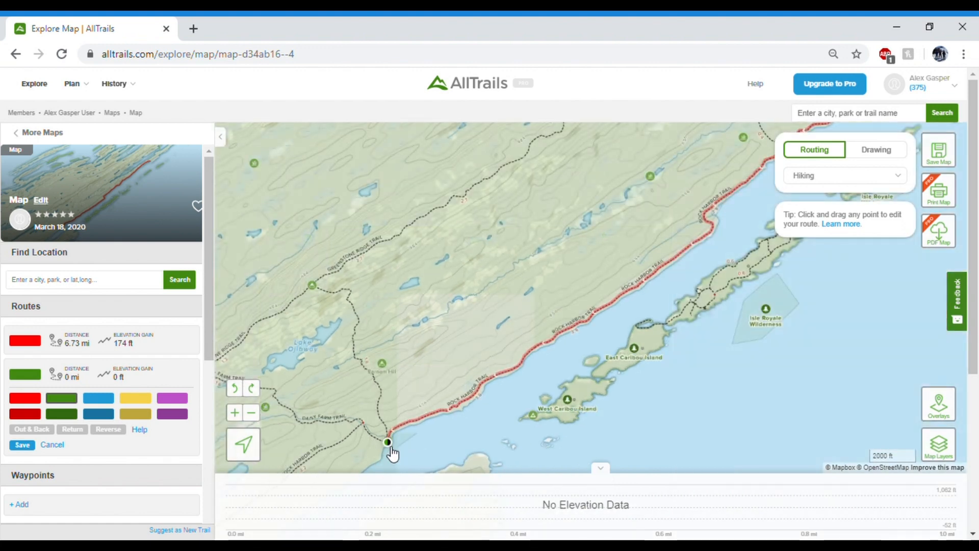
pyautogui.scroll(-1, 389, 454)
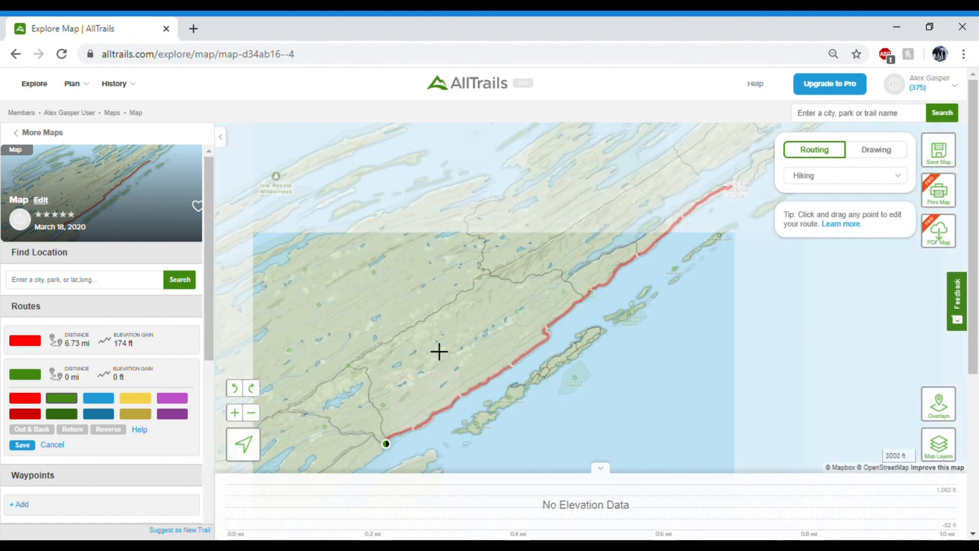
pyautogui.scroll(1, 517, 204)
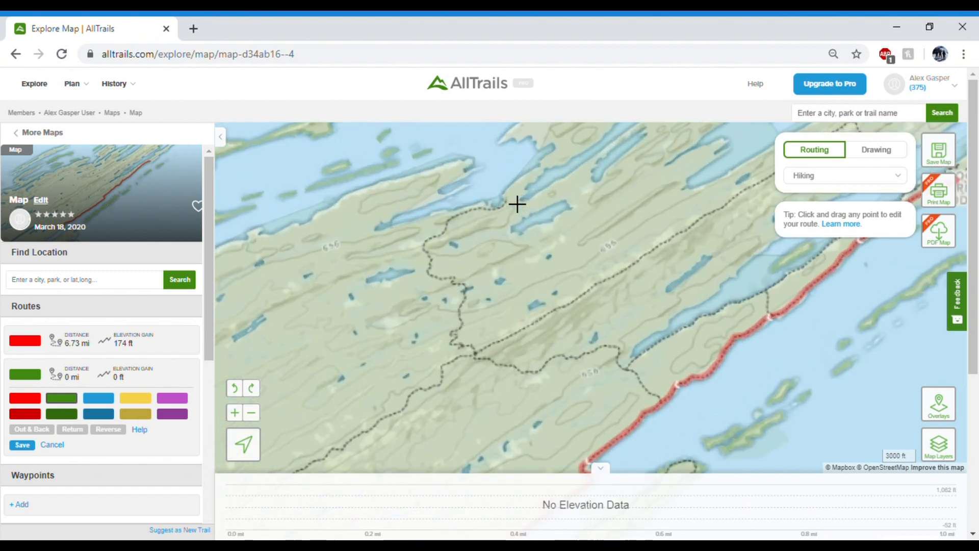
pyautogui.click(478, 198)
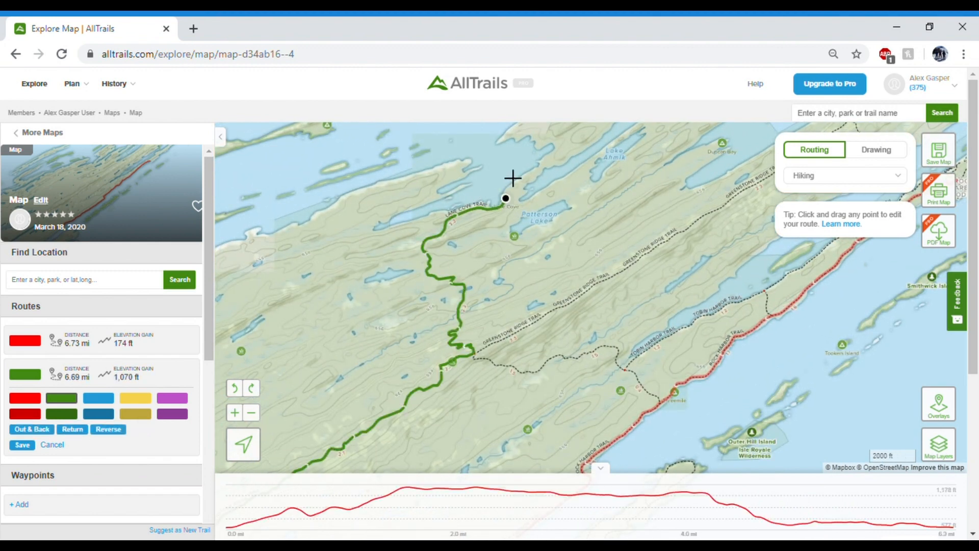
pyautogui.scroll(-1, 512, 177)
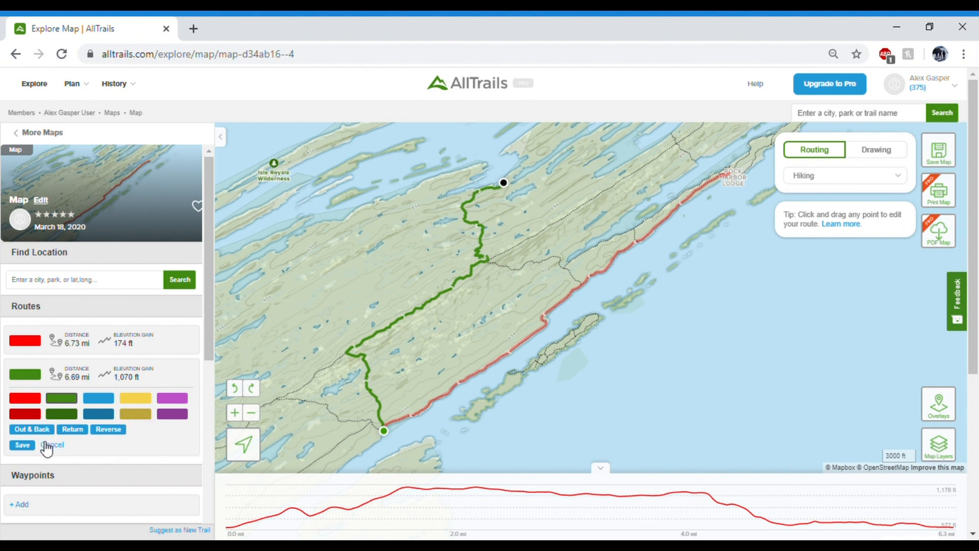
pyautogui.click(22, 445)
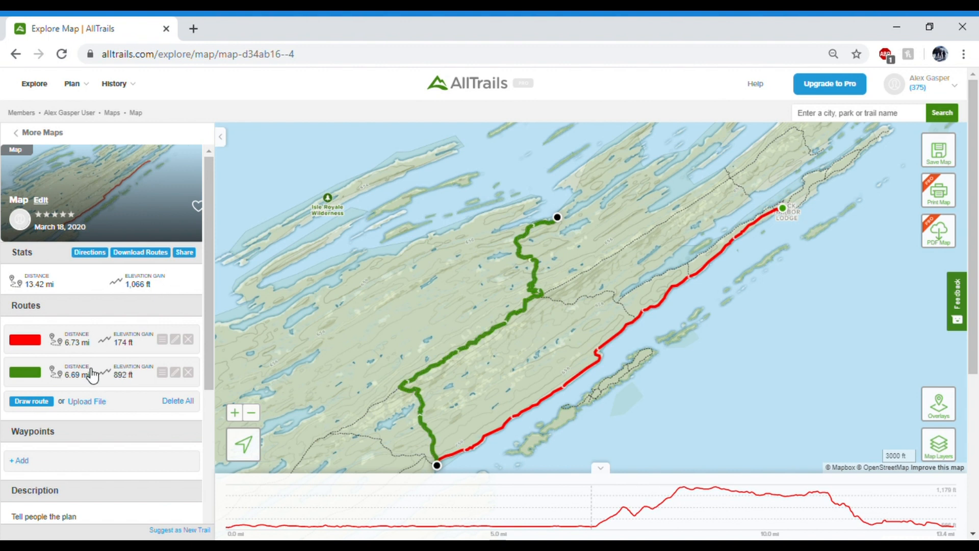
# Begin a third route in blue, starting at the Lane Cove campground where the green route ends.
pyautogui.click(32, 402)
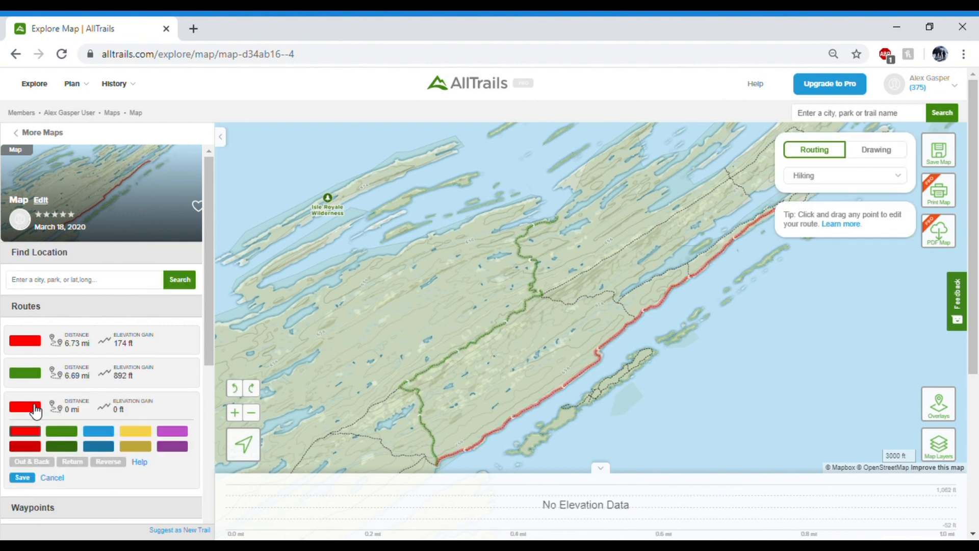
pyautogui.click(100, 434)
pyautogui.scroll(2, 576, 227)
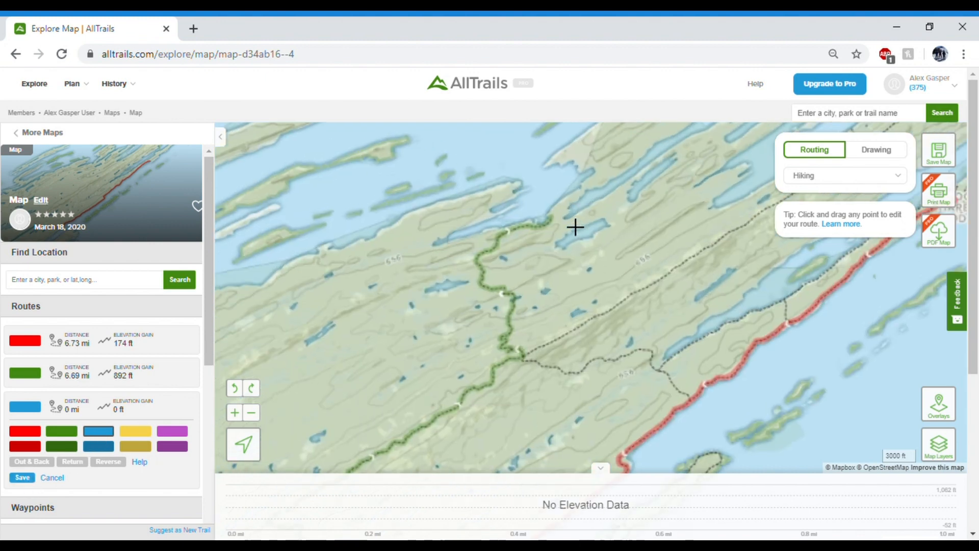
pyautogui.click(560, 227)
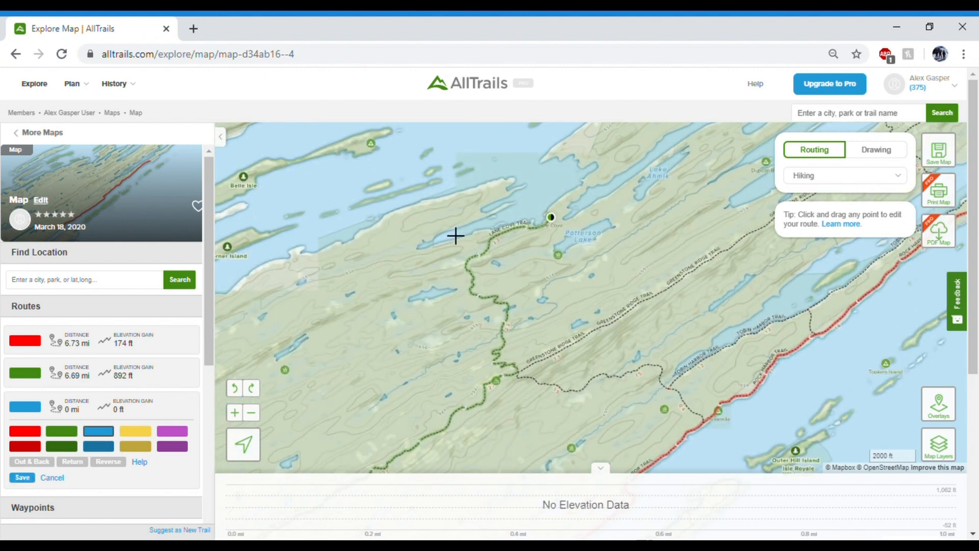
# Extend the blue route back to Rock Harbor Lodge along Tobin Harbor Trail and save it.
pyautogui.scroll(-1, 349, 273)
pyautogui.scroll(1, 688, 232)
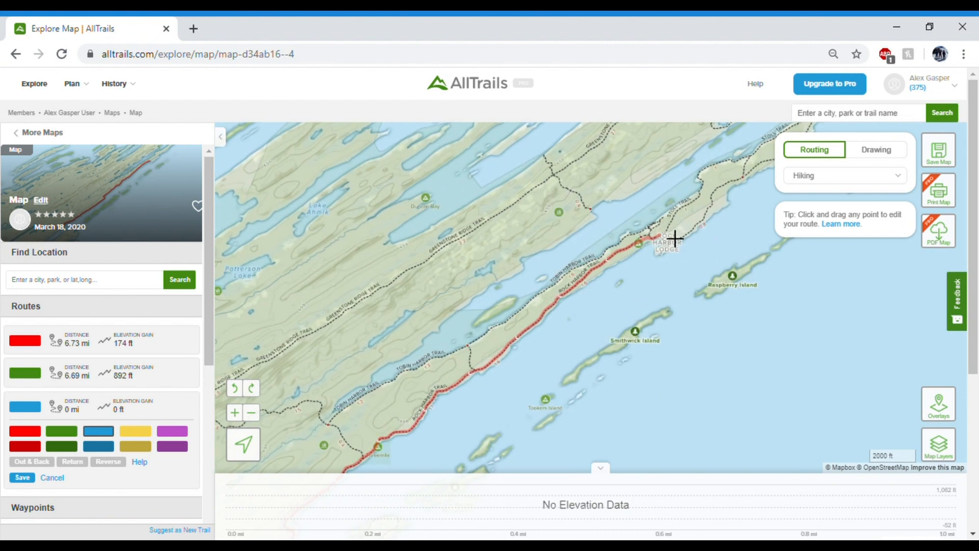
pyautogui.click(673, 245)
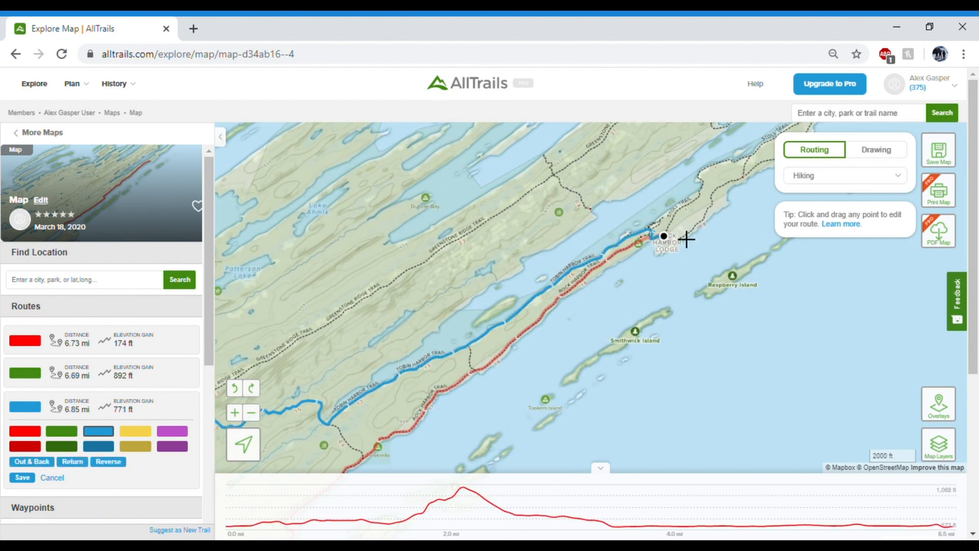
pyautogui.scroll(-2, 699, 230)
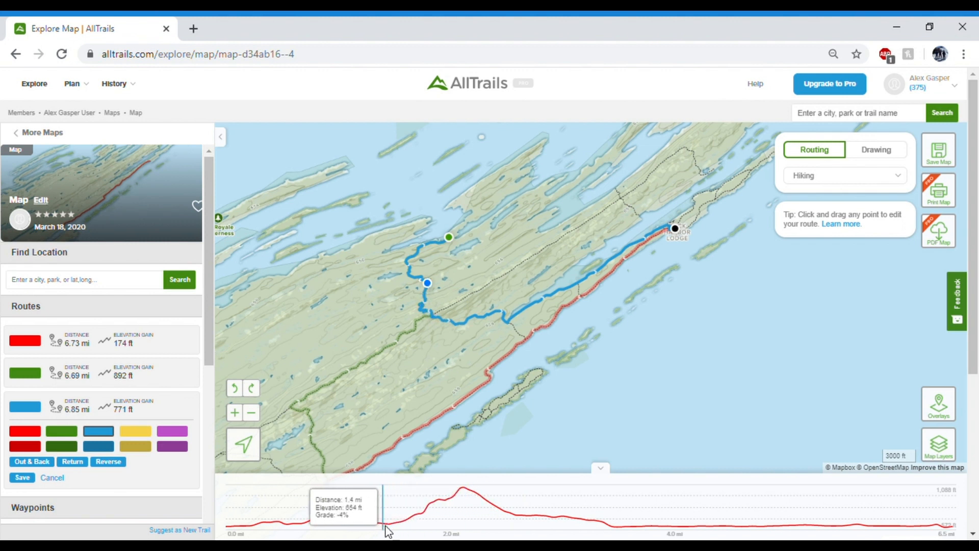
pyautogui.click(22, 478)
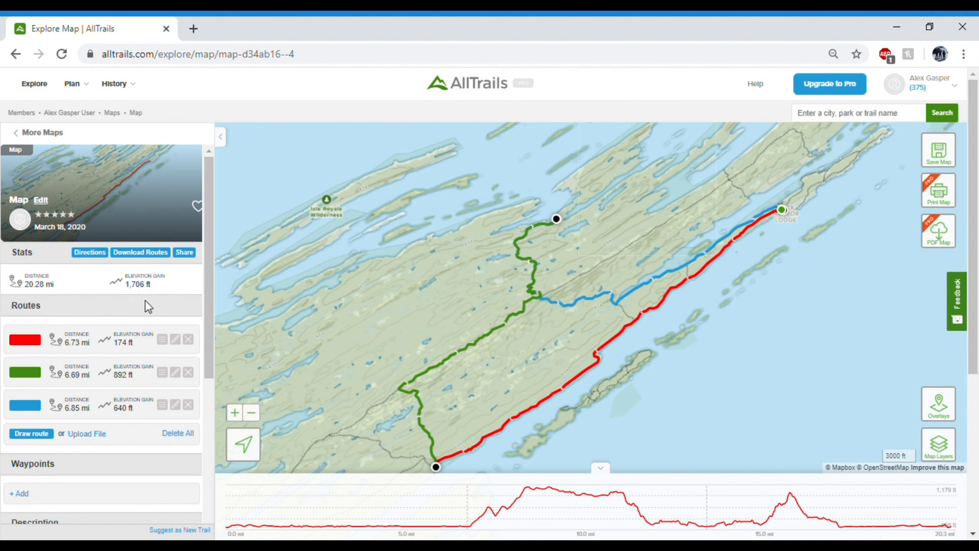
pyautogui.moveTo(209, 289); pyautogui.dragTo(197, 350)
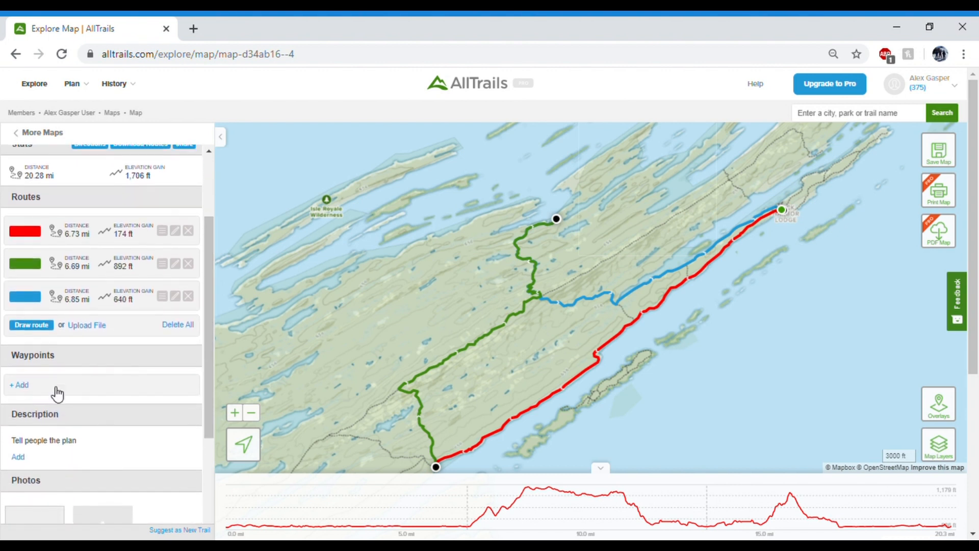
pyautogui.moveTo(209, 407); pyautogui.dragTo(206, 350)
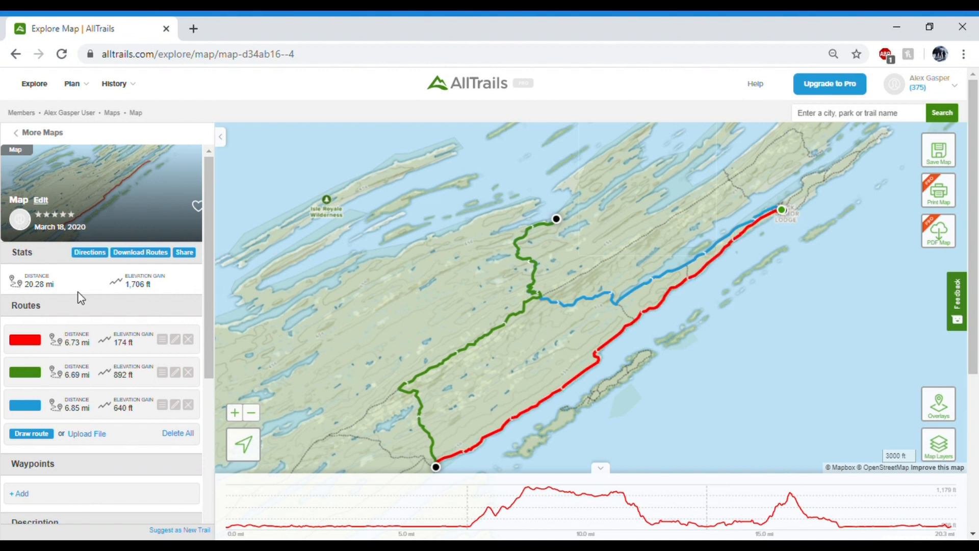
# Reopen the saved Isle Royale map from the member profile's list of maps and review its waypoints, description and photos sections.
pyautogui.moveTo(936, 92)
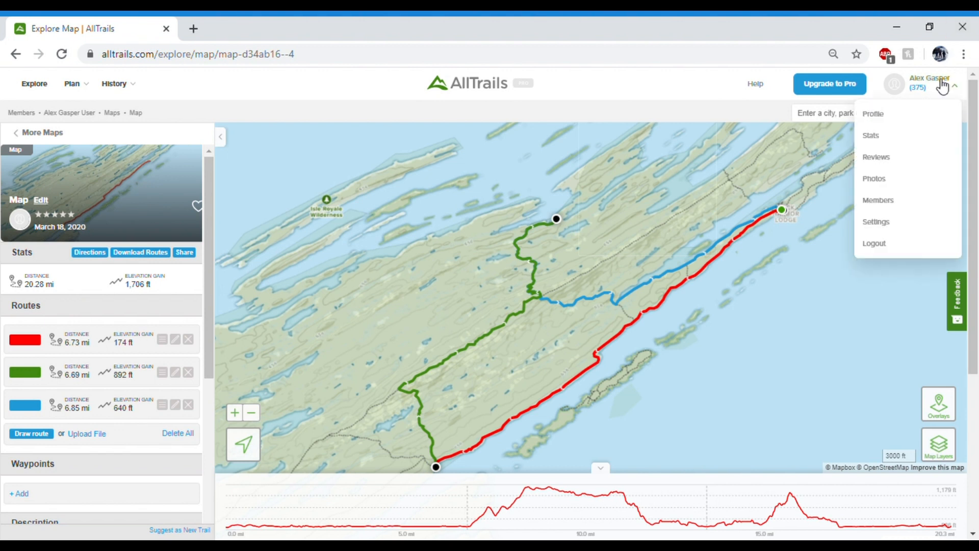
pyautogui.click(962, 115)
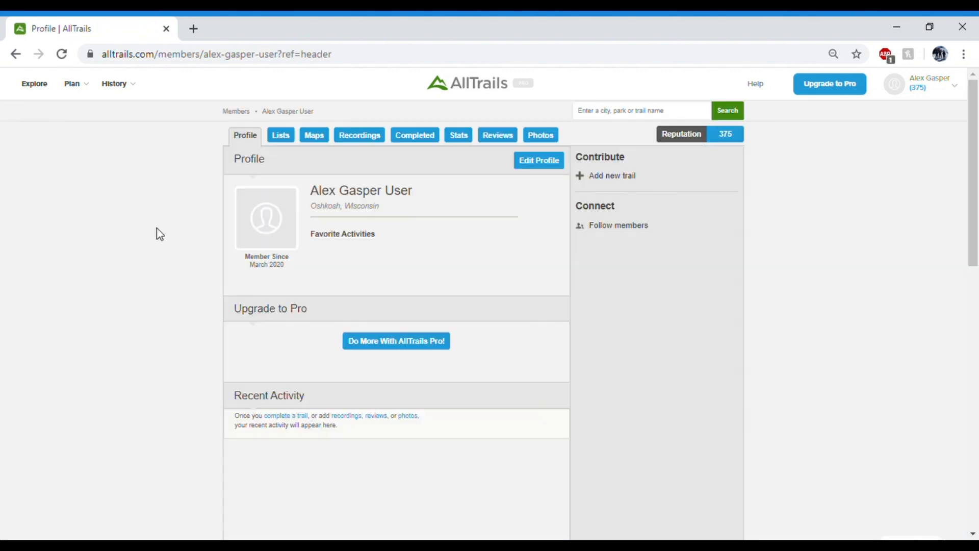
pyautogui.click(321, 143)
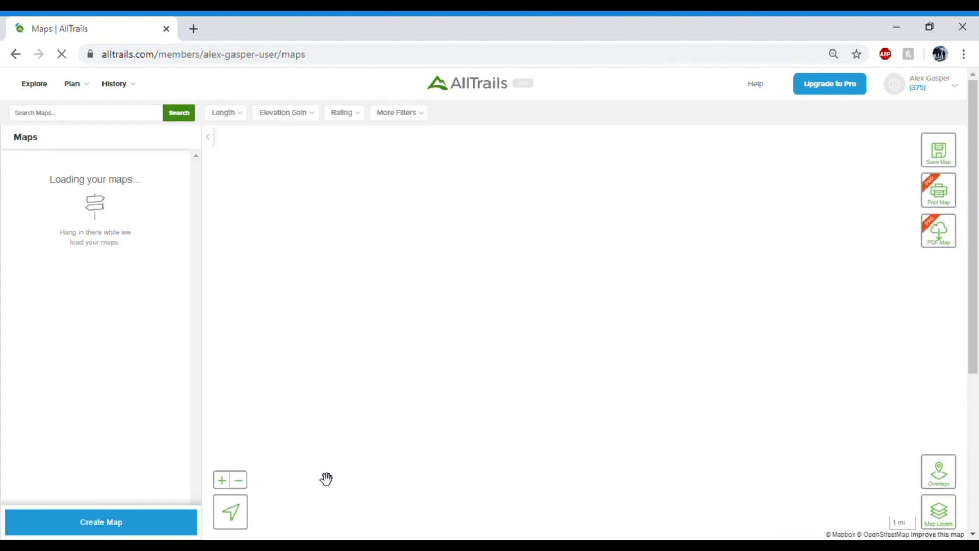
pyautogui.click(112, 208)
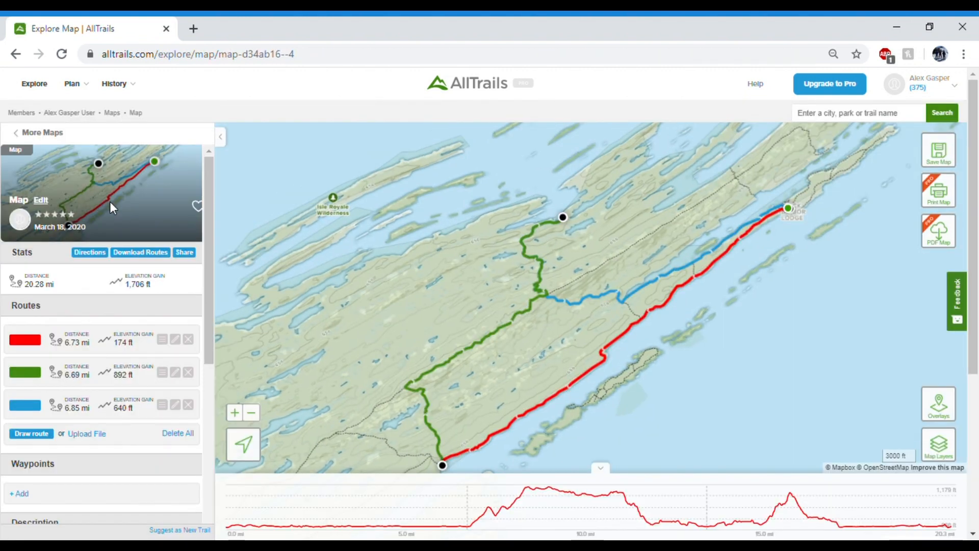
pyautogui.moveTo(204, 189); pyautogui.dragTo(205, 320)
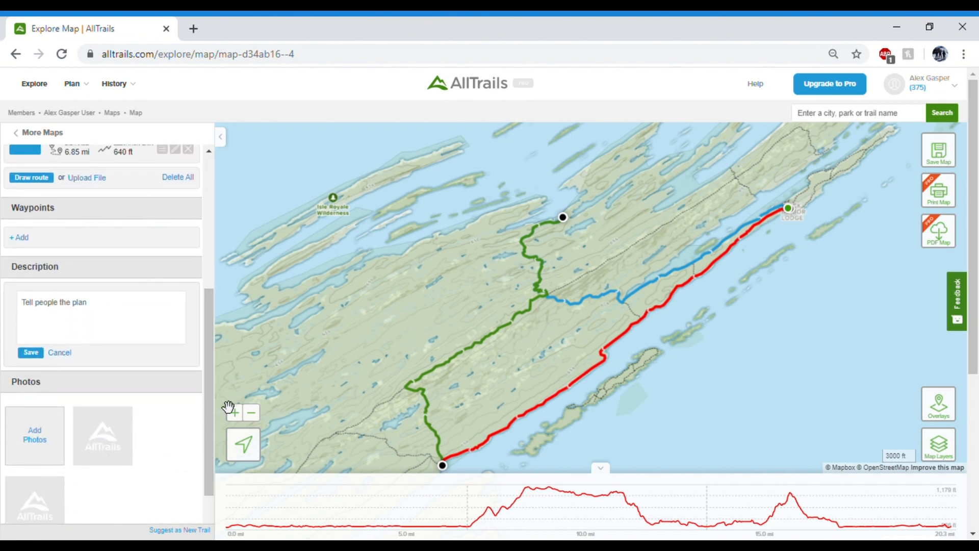
pyautogui.moveTo(209, 407); pyautogui.dragTo(217, 246)
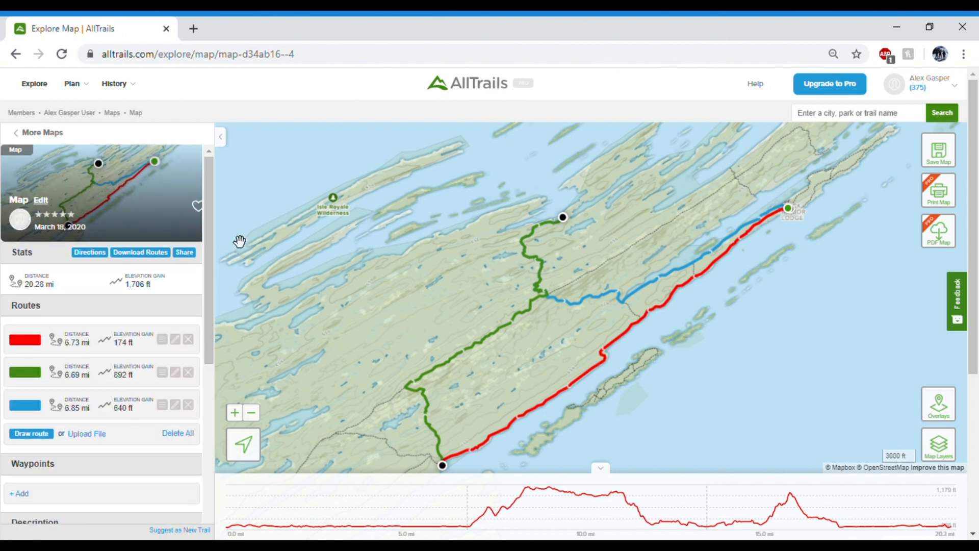